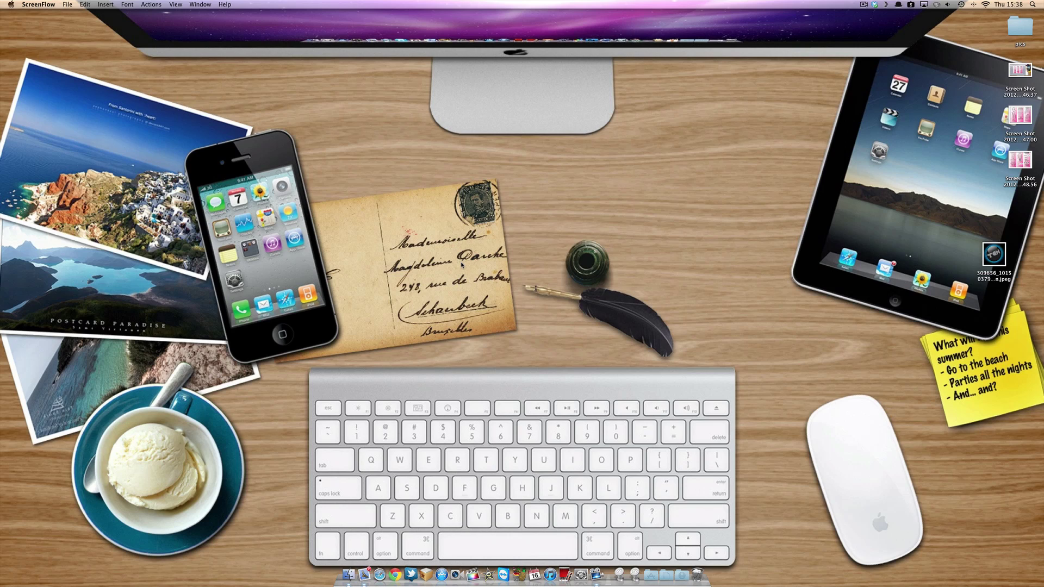
Open Launchpad with the F4 key to show all installed applications
{"action": "key", "text": "F4"}
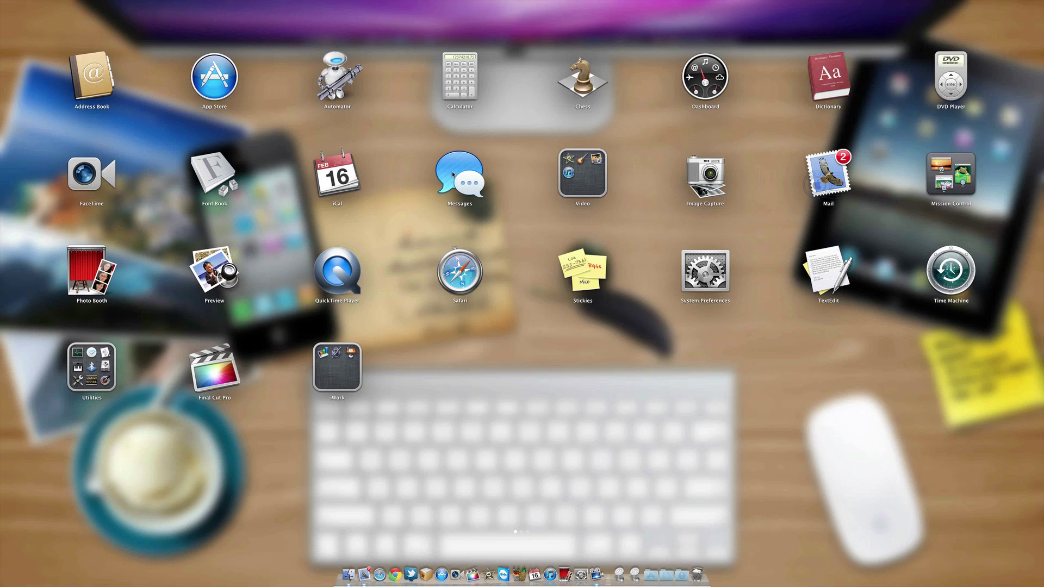
Launch Messages from Launchpad to reach the Welcome to Messages window
{"action": "left_click", "coordinate": [452, 171]}
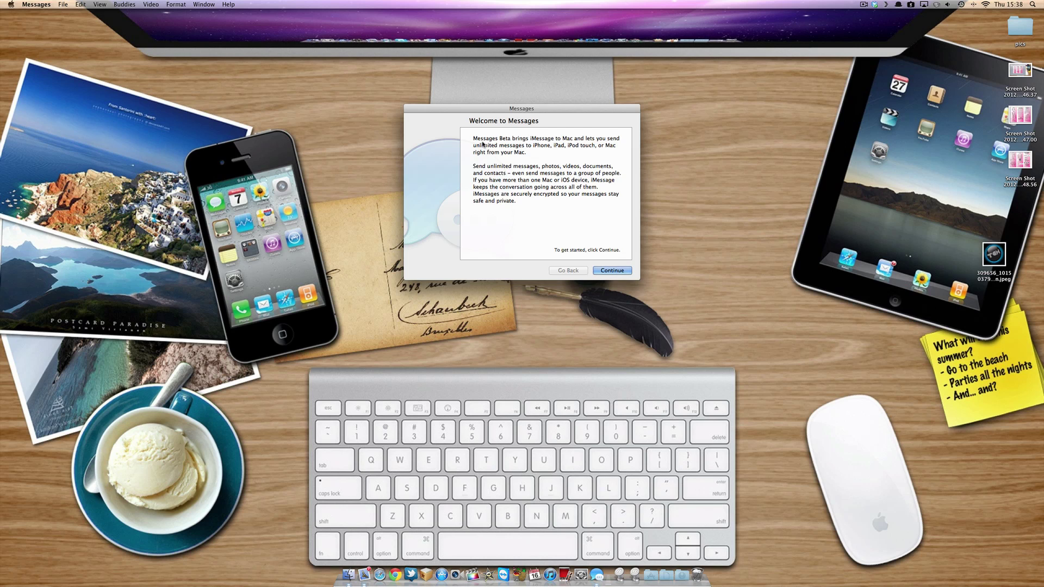
Continue to iMessage sign-in, enter the Apple ID email address and submit Sign In
{"action": "left_click", "coordinate": [615, 274]}
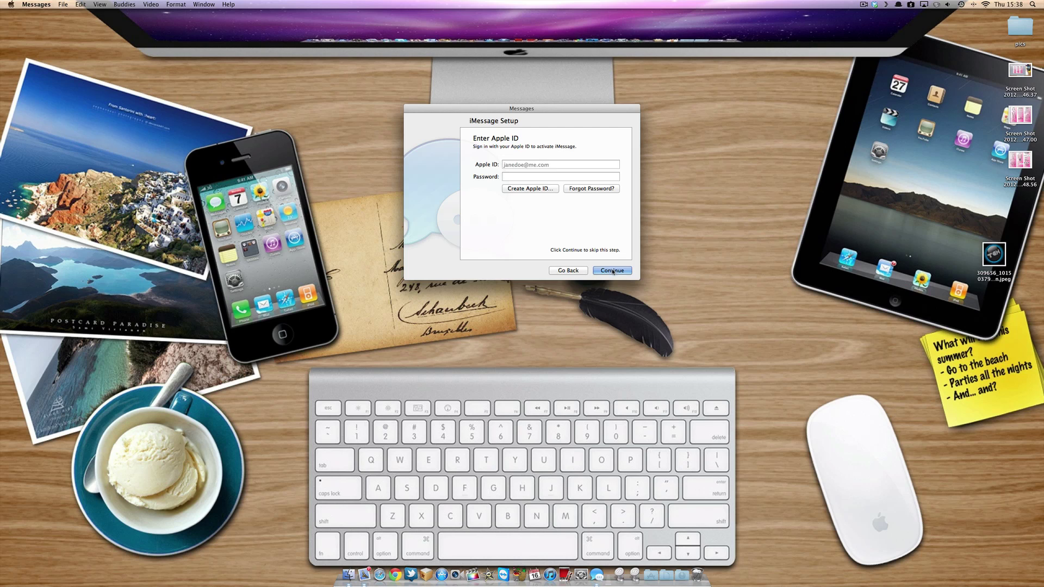
{"action": "left_click", "coordinate": [516, 165]}
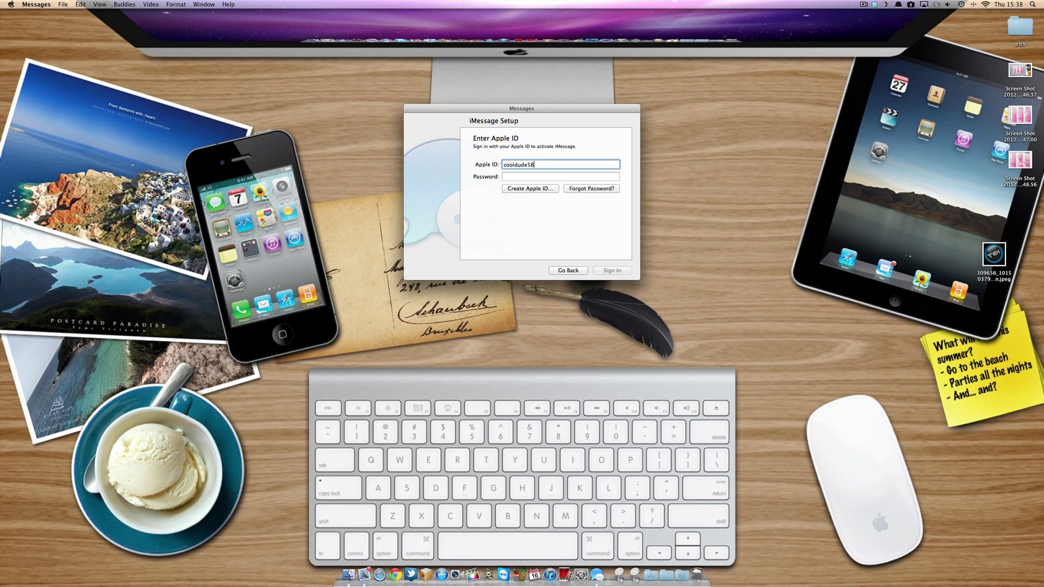
{"action": "key", "text": "Tab"}
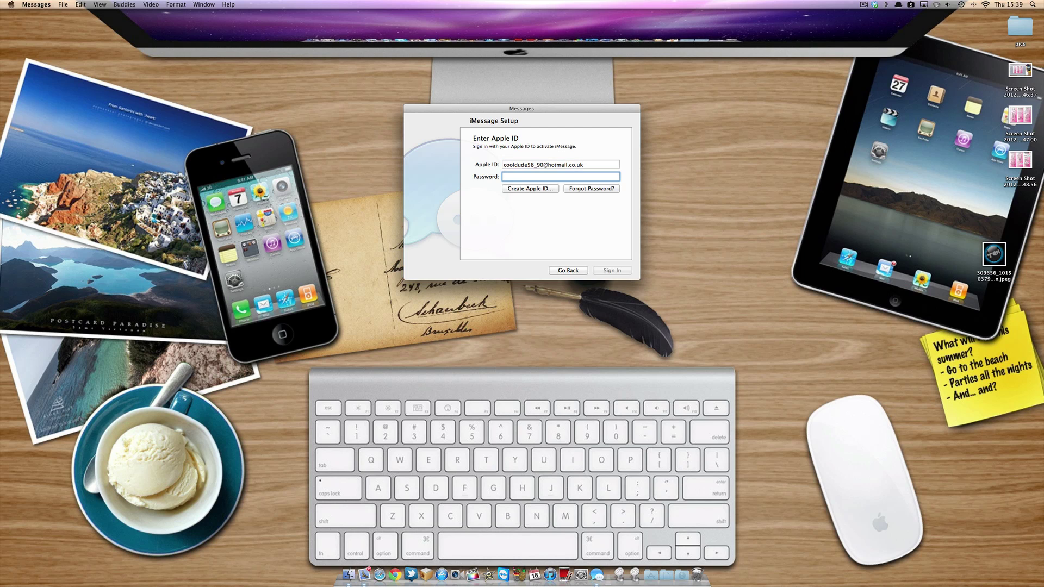
{"action": "type", "text": "••••••"}
{"action": "type", "text": "••"}
{"action": "left_click", "coordinate": [604, 271]}
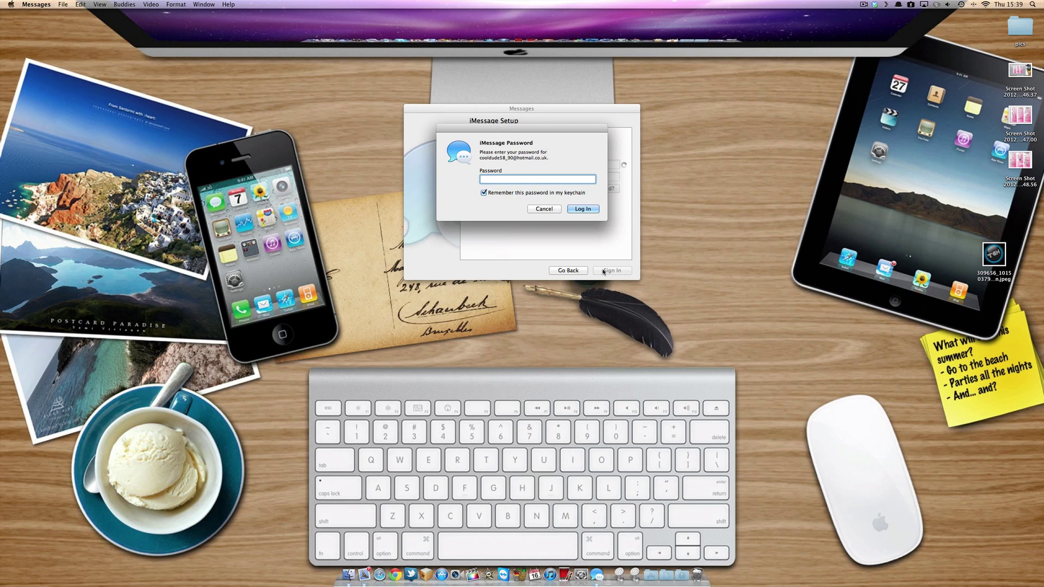
Enter the Apple ID password in the iMessage Password sheet and log in
{"action": "type", "text": "••••••"}
{"action": "key", "text": "Return"}
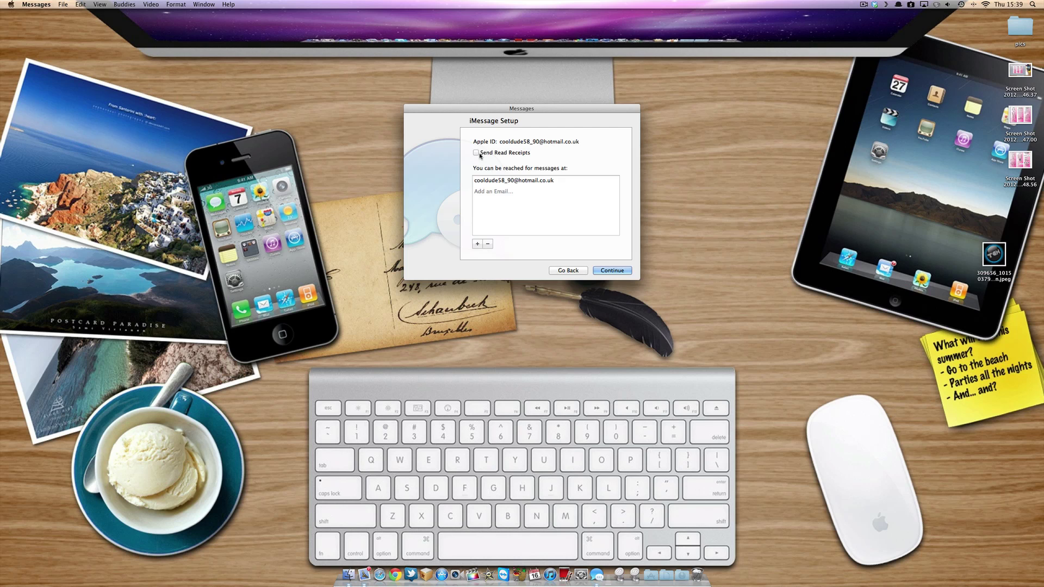
Enable Send Read Receipts and add a second Gmail address for receiving messages
{"action": "left_click", "coordinate": [478, 154]}
{"action": "left_click", "coordinate": [479, 245]}
{"action": "type", "text": "t"}
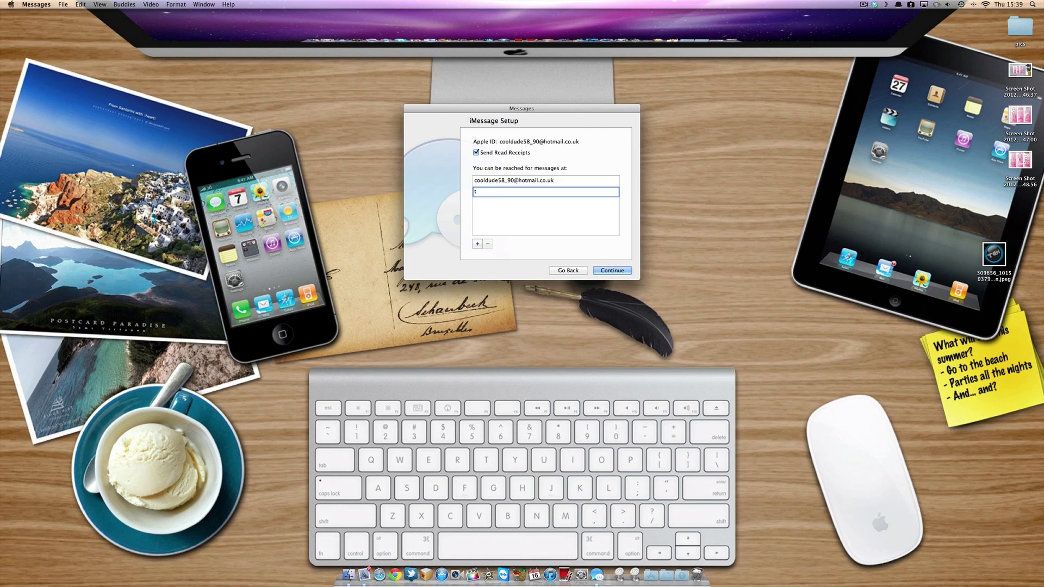
{"action": "key", "text": "BackSpace"}
Leave the Account Type as AIM and skip adding a chat account
{"action": "left_click", "coordinate": [615, 272]}
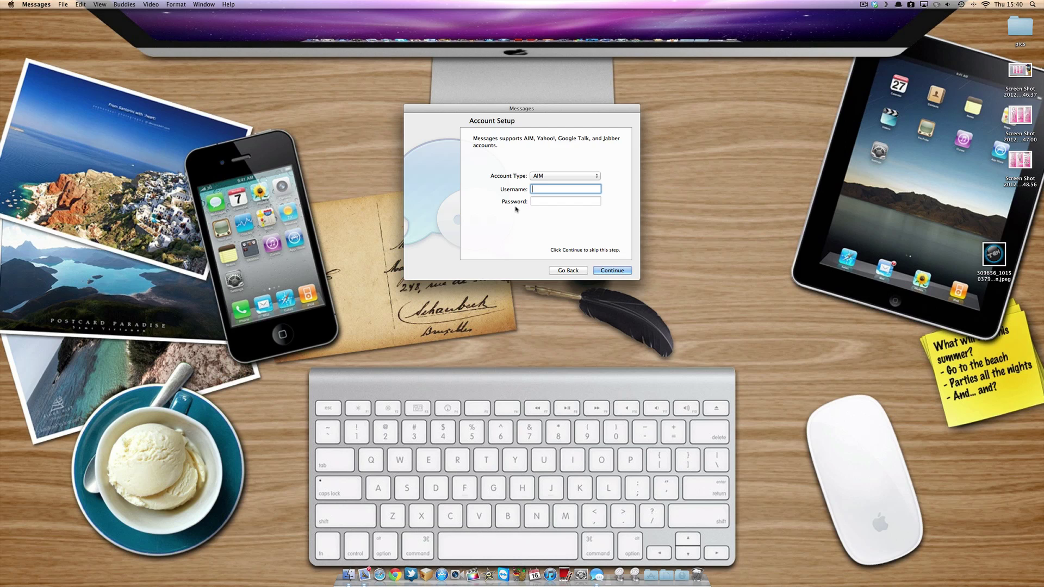
{"action": "left_click", "coordinate": [541, 178]}
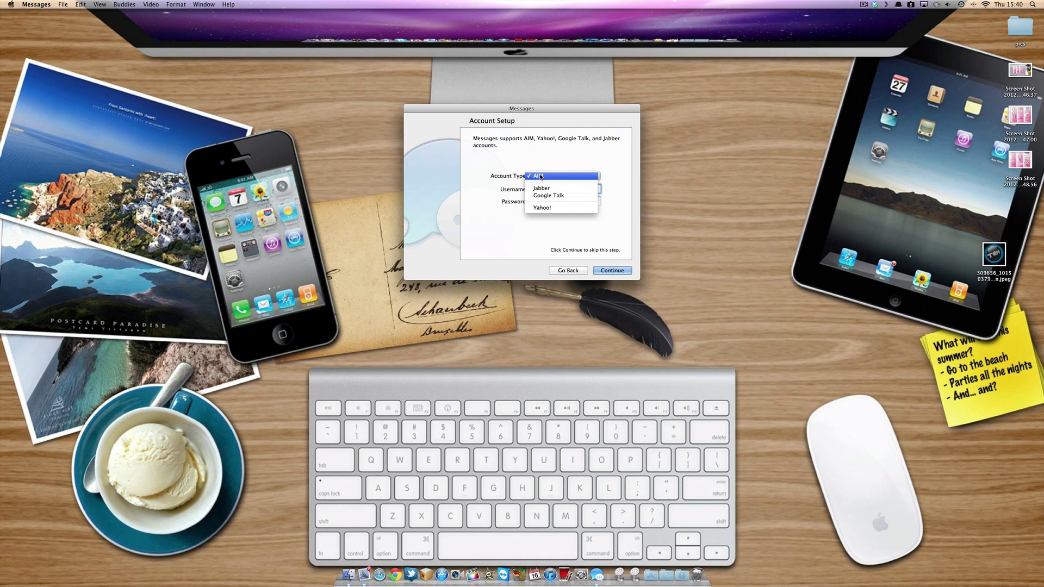
{"action": "left_click", "coordinate": [526, 236]}
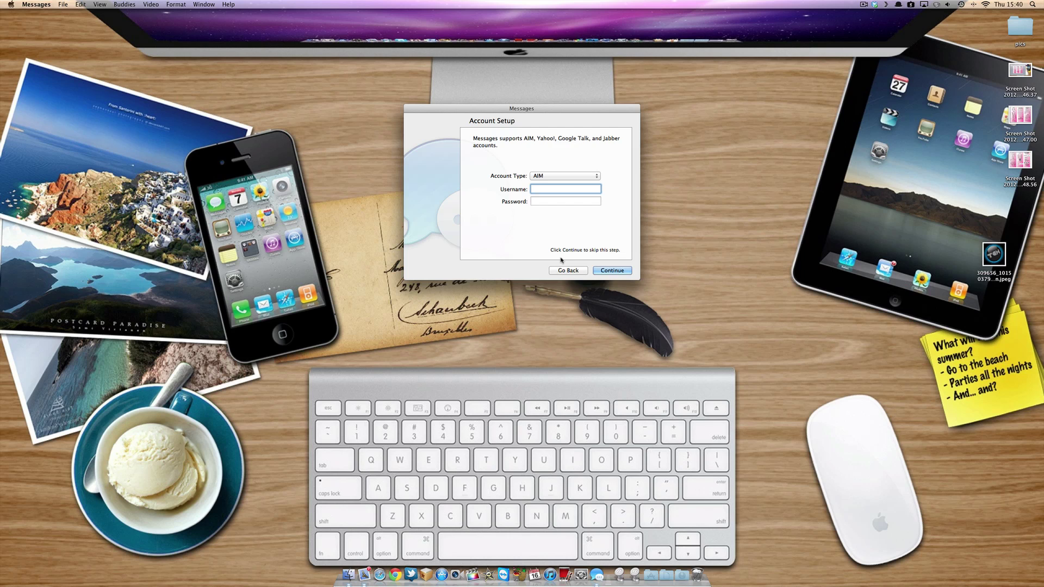
{"action": "left_click", "coordinate": [606, 271]}
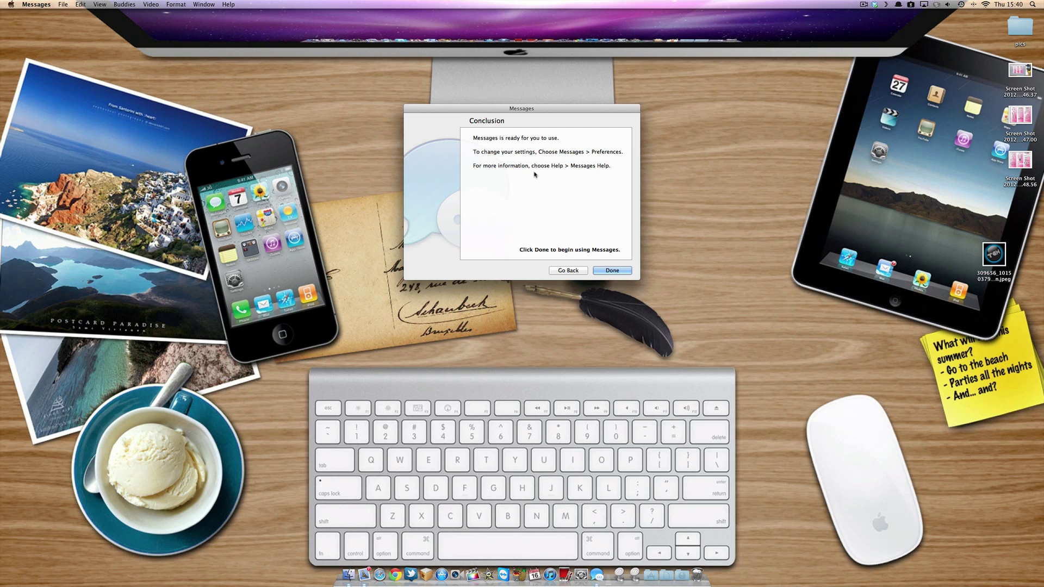
Finish setup with Done to open the main window with an empty New Message
{"action": "left_click", "coordinate": [609, 271]}
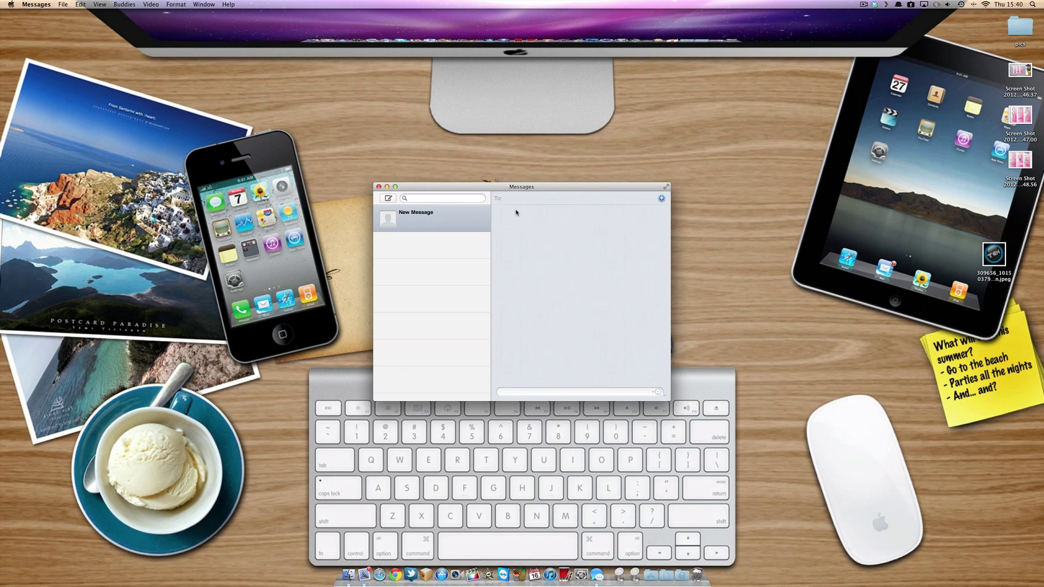
Search 'P' in the To field and pick the Video contact's email suggestion
{"action": "type", "text": "P"}
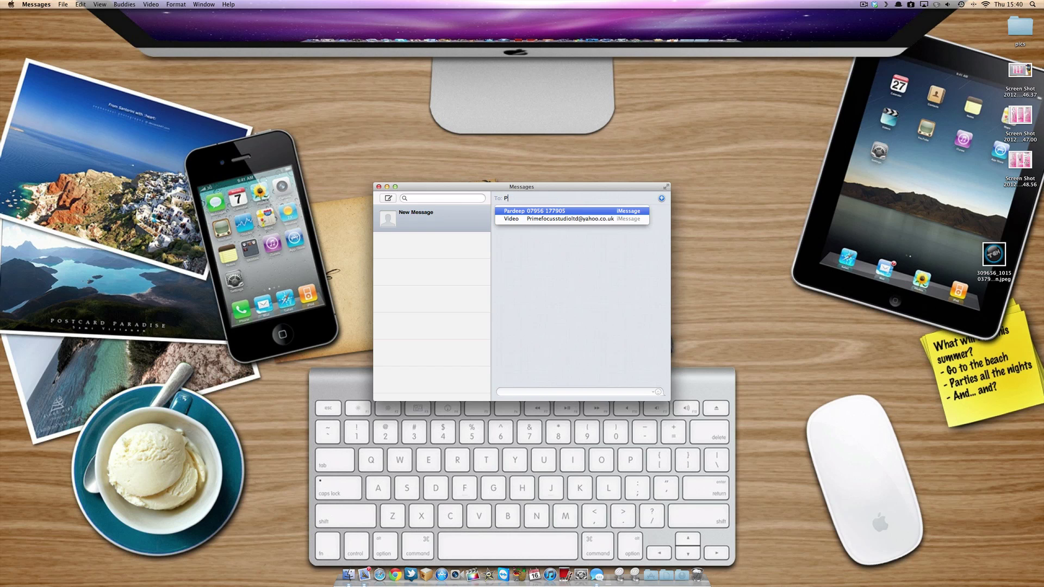
{"action": "left_click", "coordinate": [522, 219]}
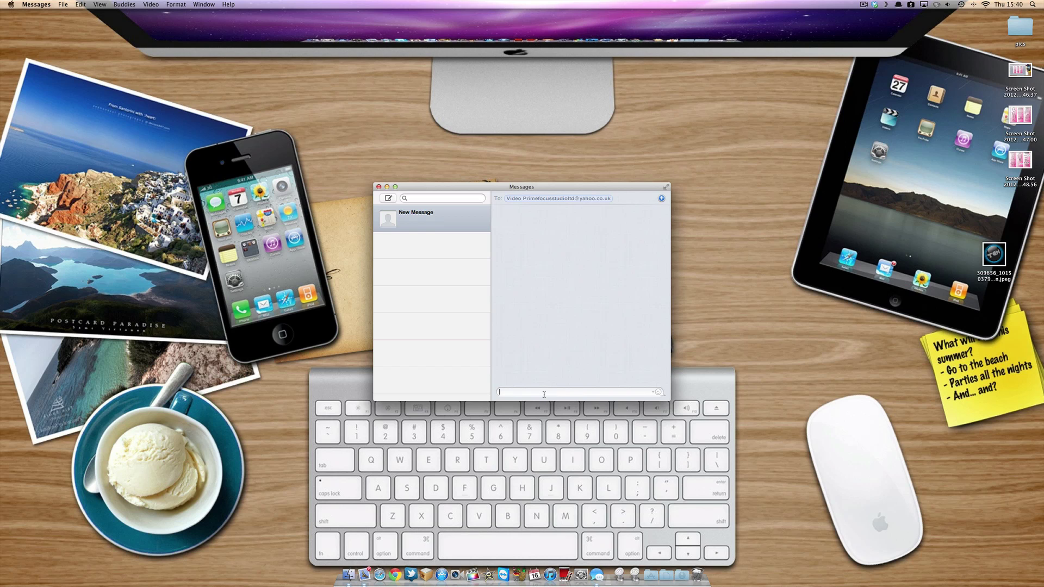
Complete the draft 'helloo this is a test', checking the emoji picker without adding any
{"action": "type", "text": "oo this is a t"}
{"action": "type", "text": "est"}
{"action": "left_click", "coordinate": [658, 392]}
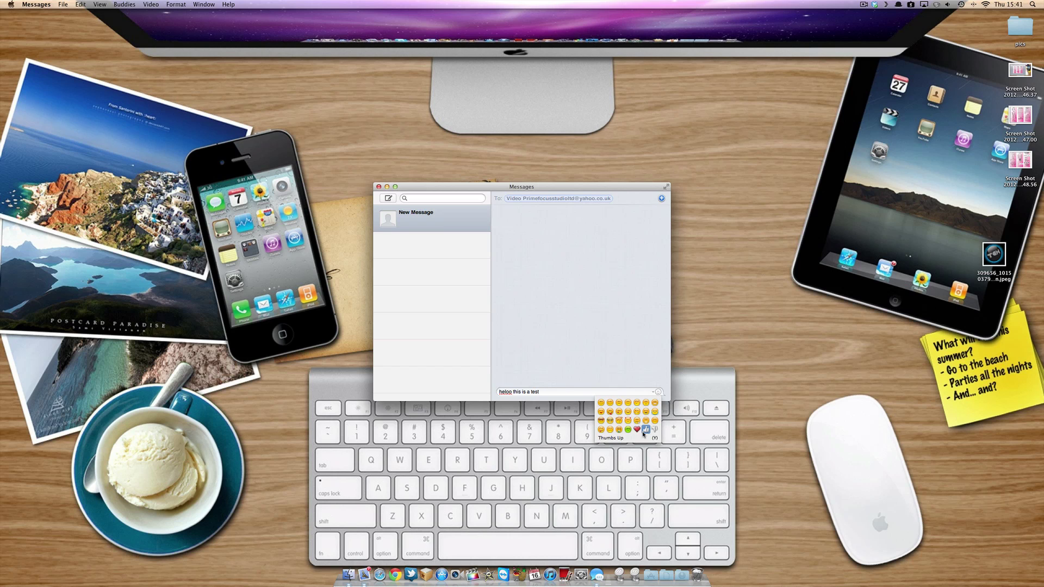
{"action": "left_click", "coordinate": [621, 368]}
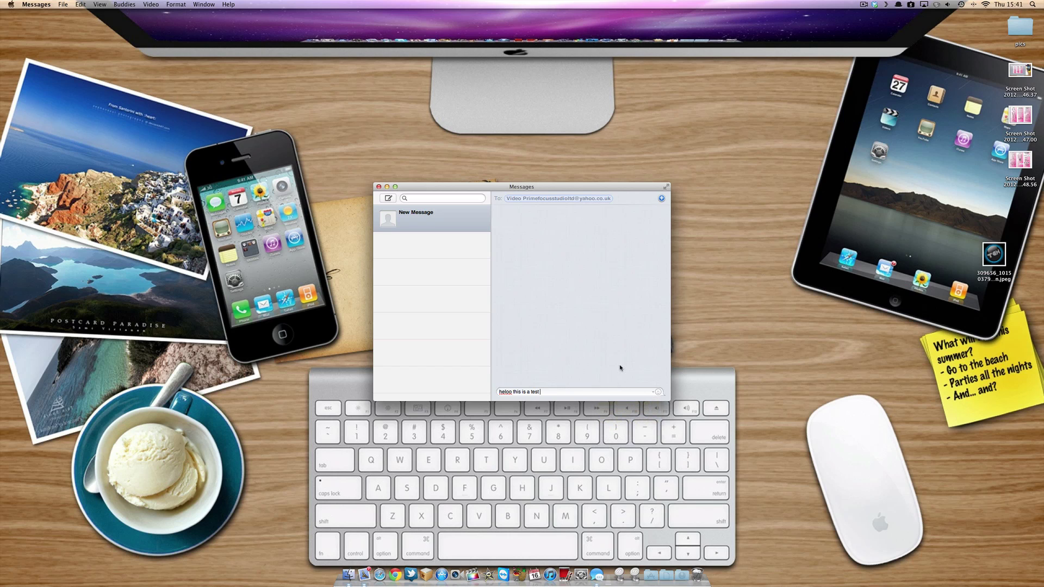